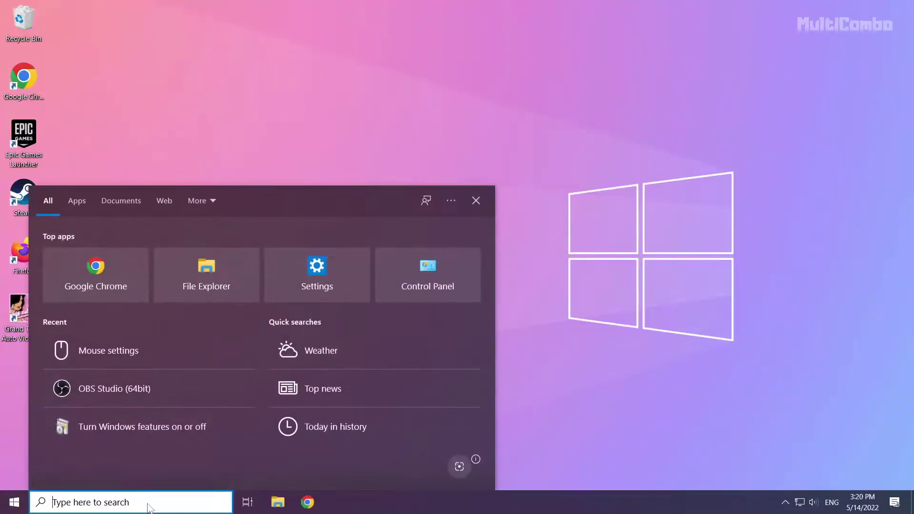
type("device")
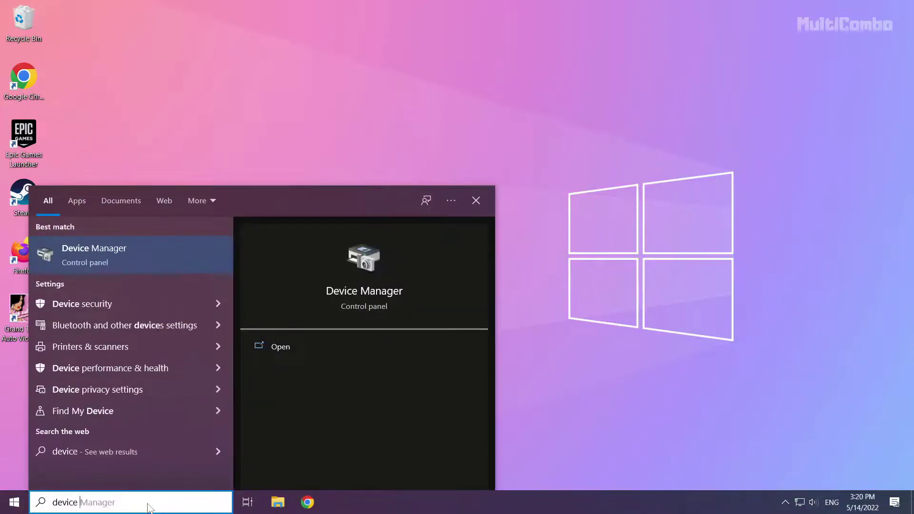
type(" manager")
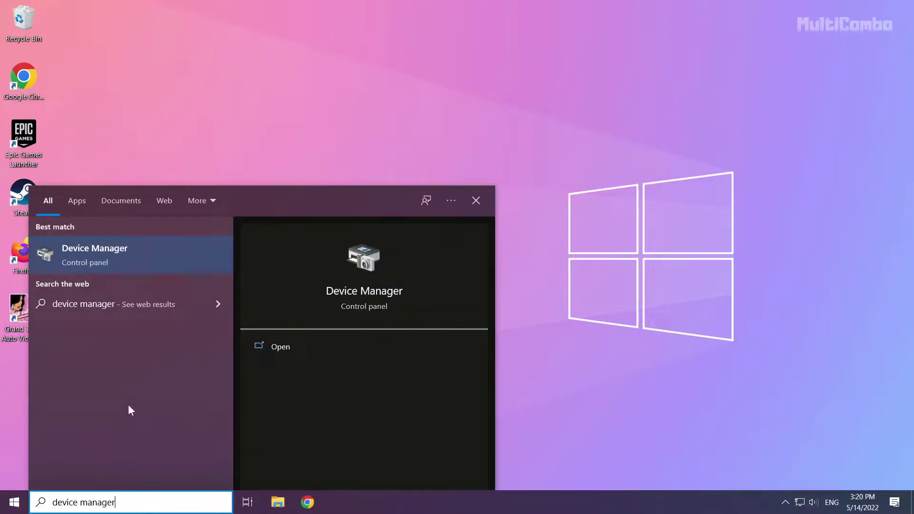
- Open Device Manager, centre its window, and expand Display adapters
left_click(147, 254)
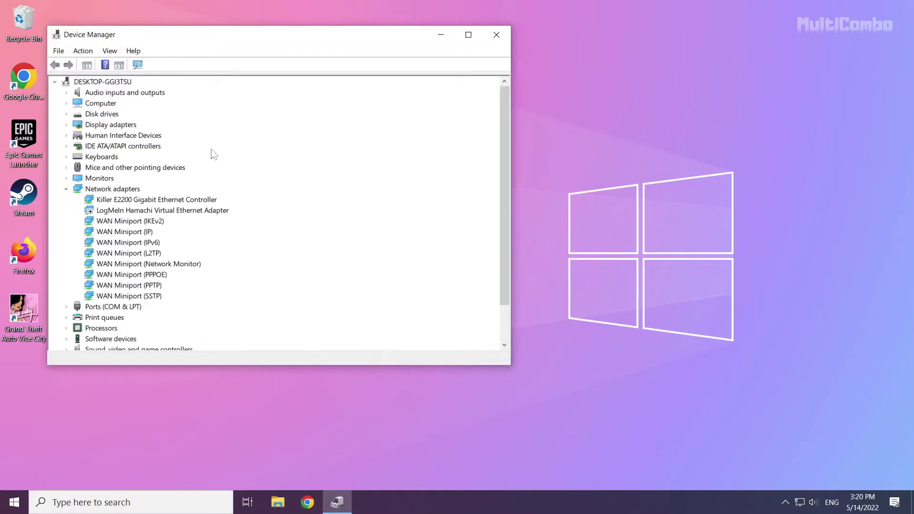
left_click_drag(231, 42, 417, 82)
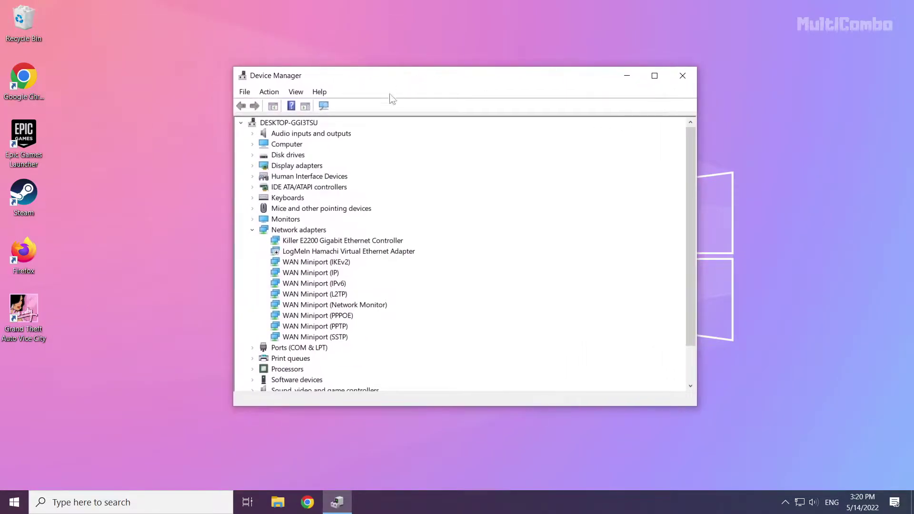
left_click(294, 166)
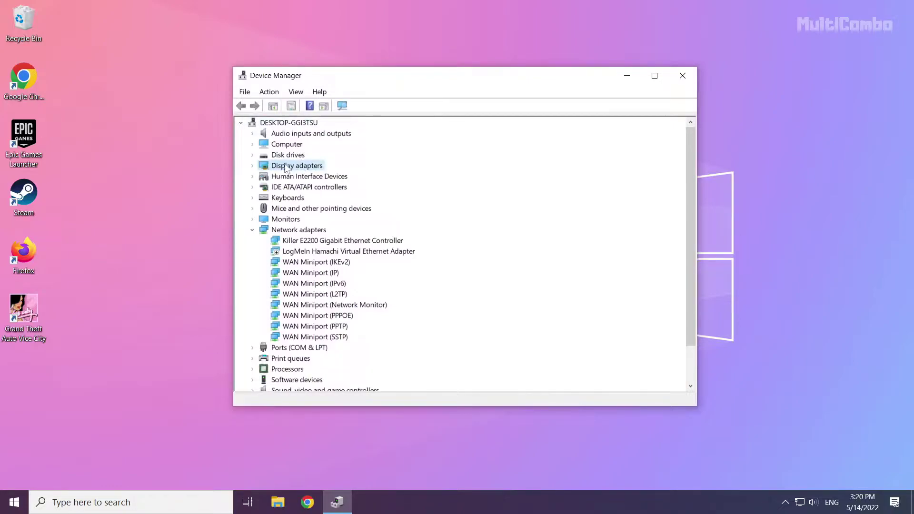
left_click(253, 166)
- Search automatically for an Intel HD Graphics 4600 driver and dismiss the 'best driver installed' result
left_click(307, 178)
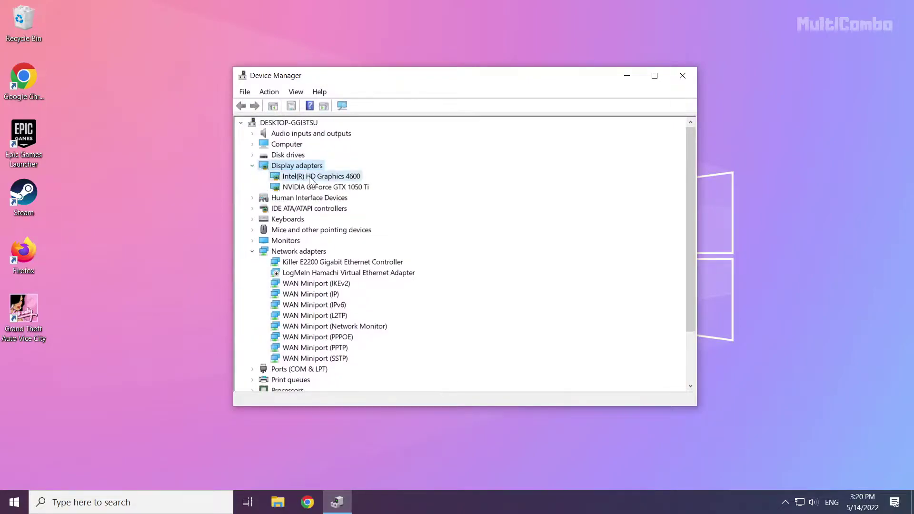
right_click(303, 180)
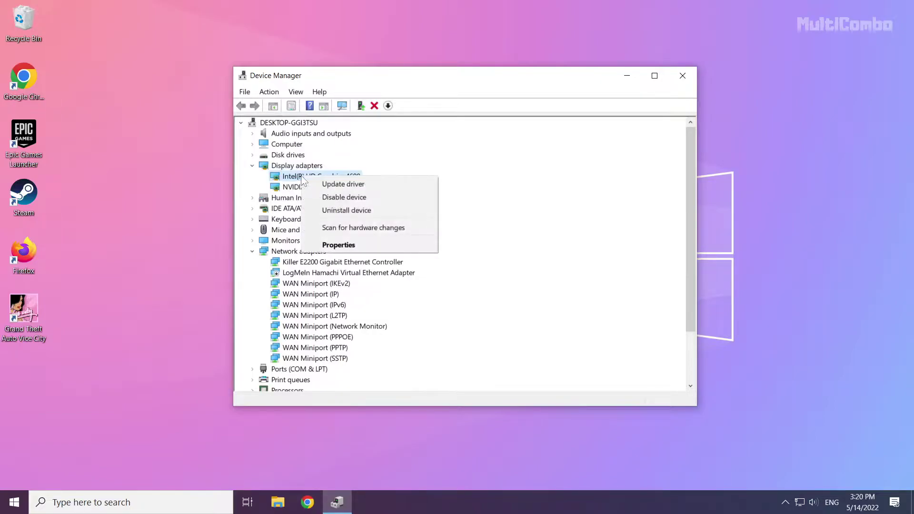
left_click(381, 184)
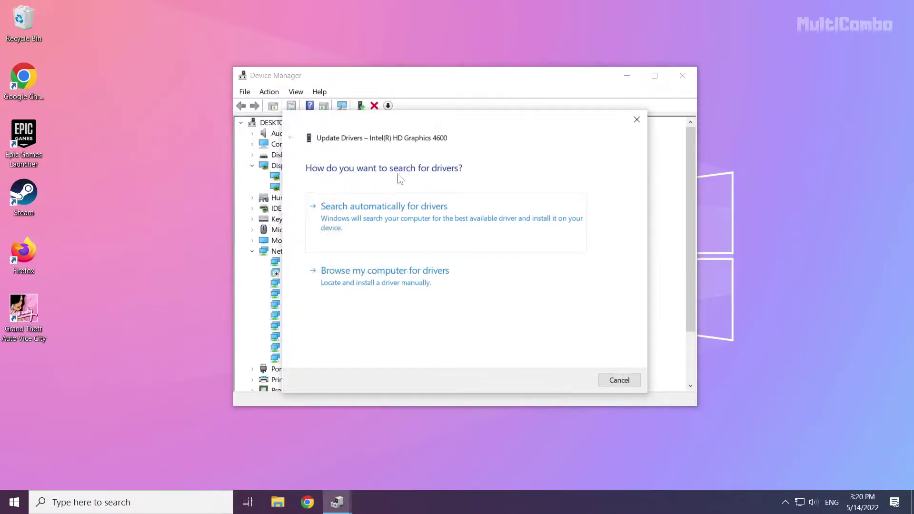
left_click(378, 215)
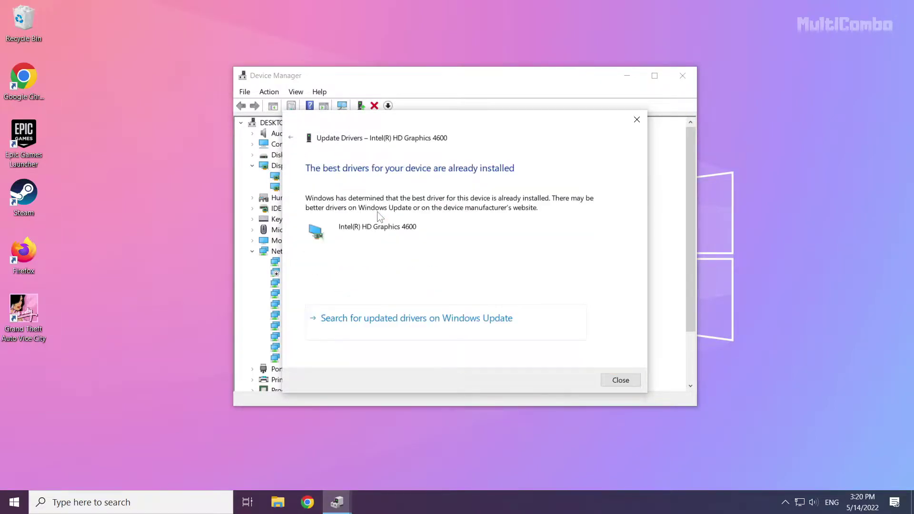
left_click(622, 380)
- Run an automatic driver search for the NVIDIA GeForce GTX 1050 Ti, then exit Device Manager
left_click(335, 187)
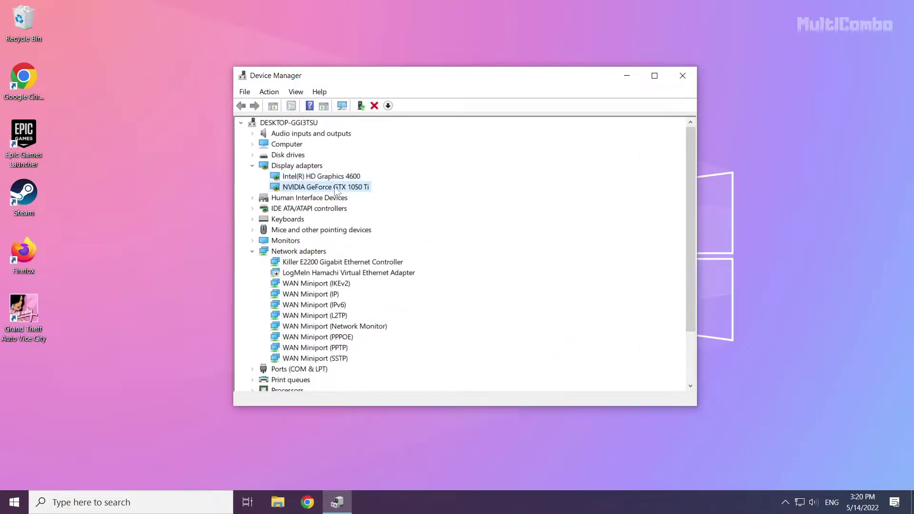
right_click(309, 190)
left_click(354, 199)
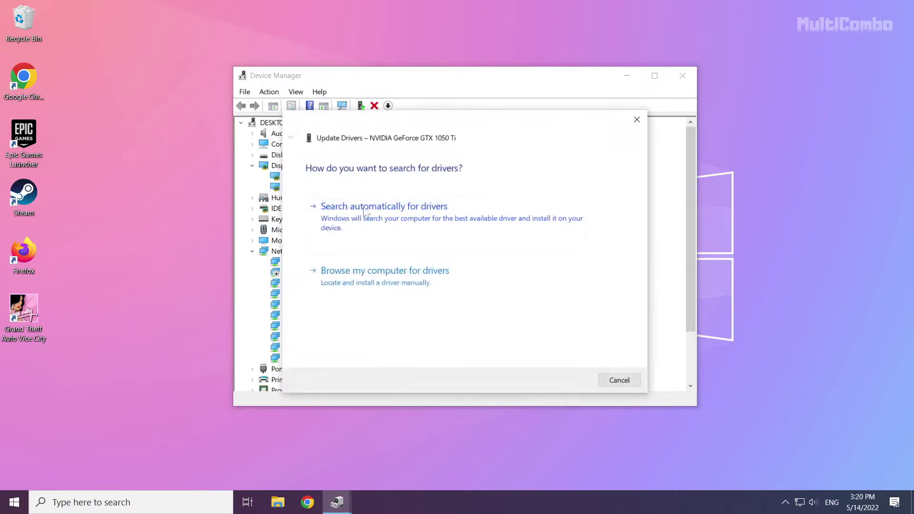
left_click(391, 220)
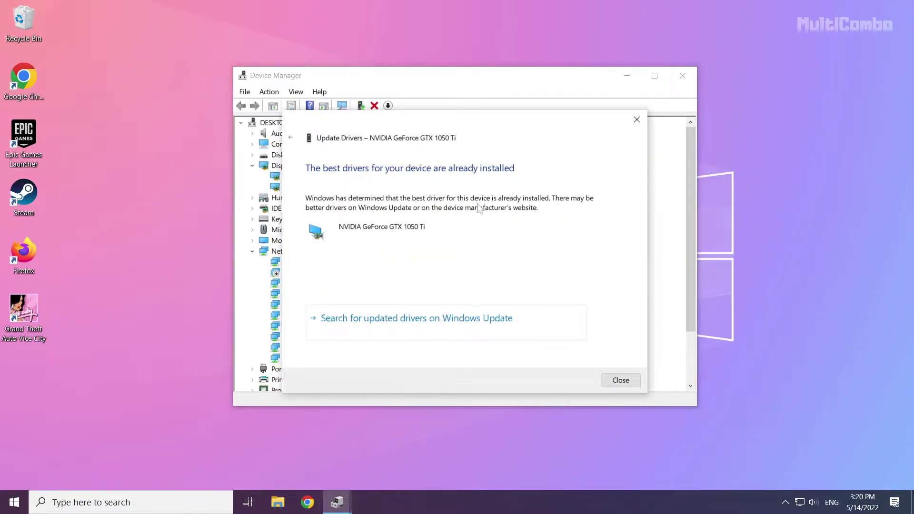
left_click(618, 381)
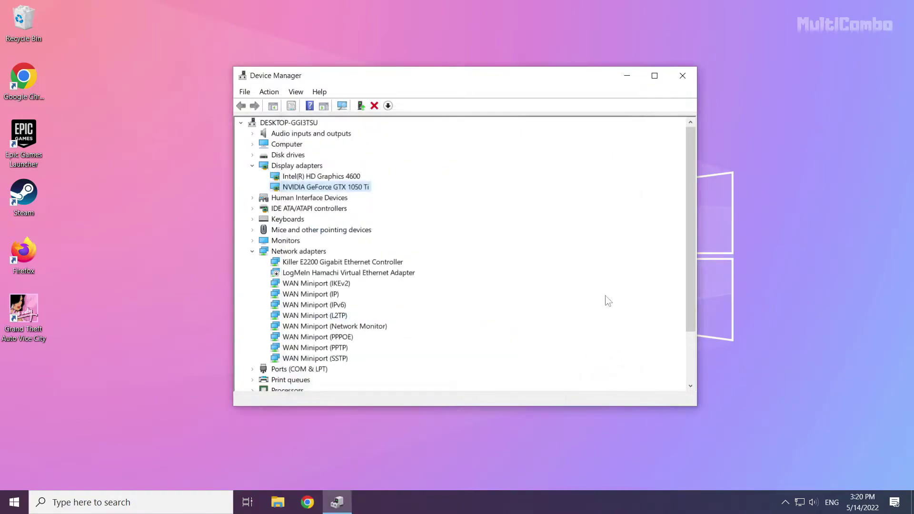
left_click(683, 77)
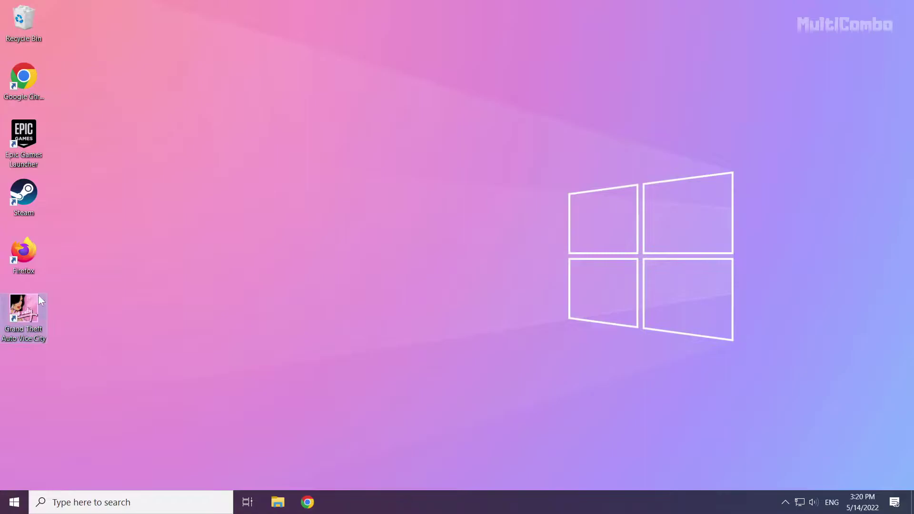
- Open Properties for the Vice City desktop shortcut and centre the dialog
right_click(28, 313)
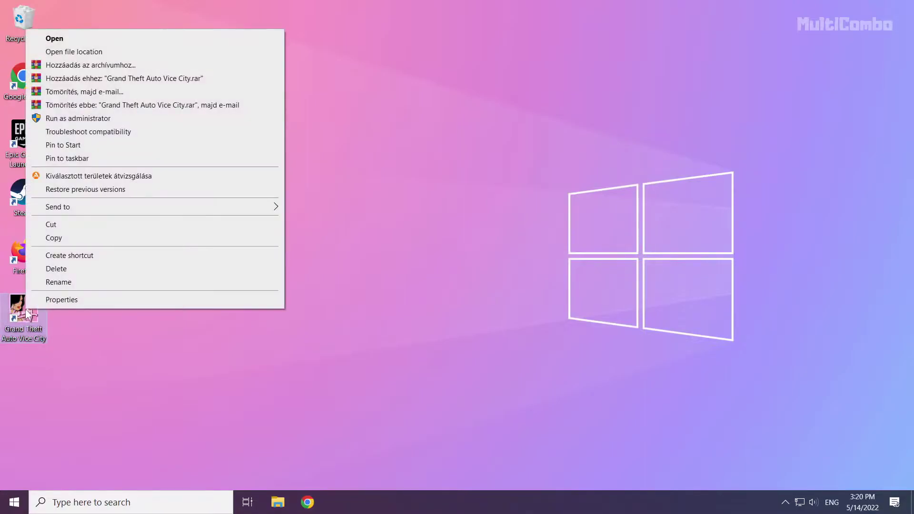
left_click(151, 300)
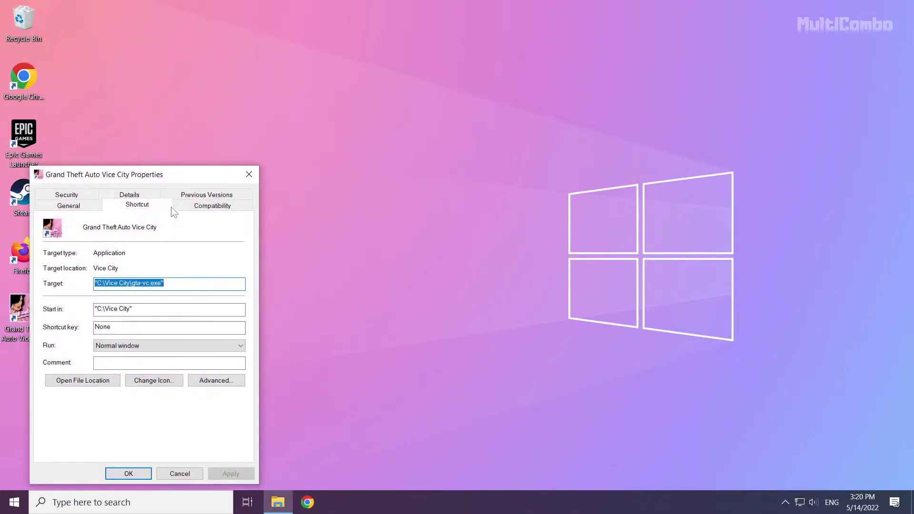
left_click_drag(169, 185, 454, 126)
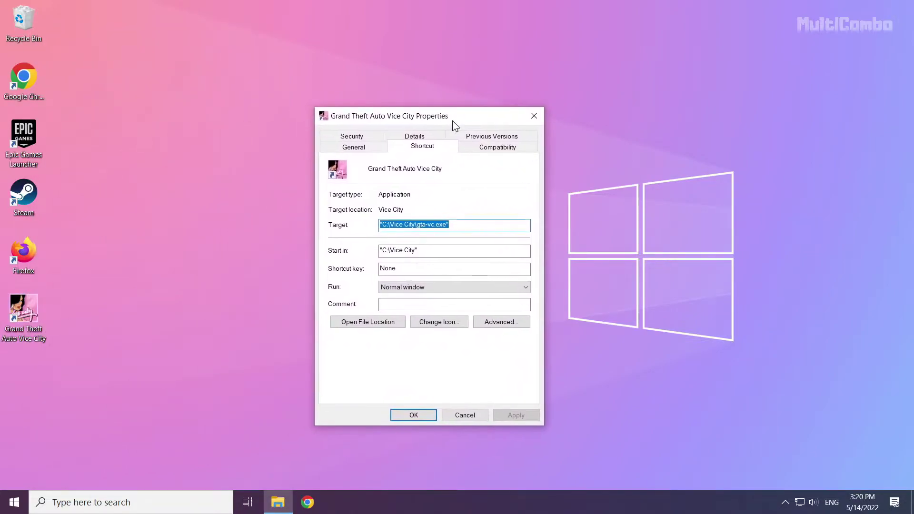
- Set the Vice City shortcut to Windows XP (Service Pack 3) compatibility mode and save
left_click(495, 153)
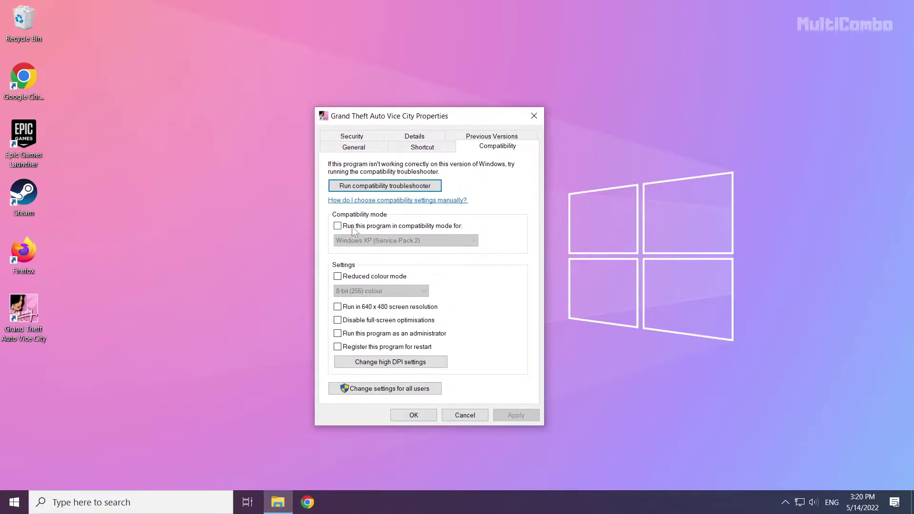
left_click(382, 228)
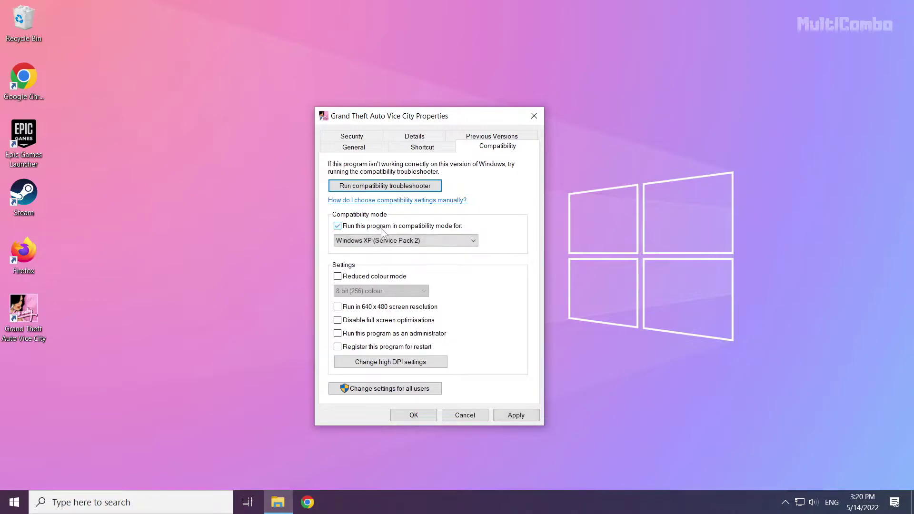
left_click(386, 242)
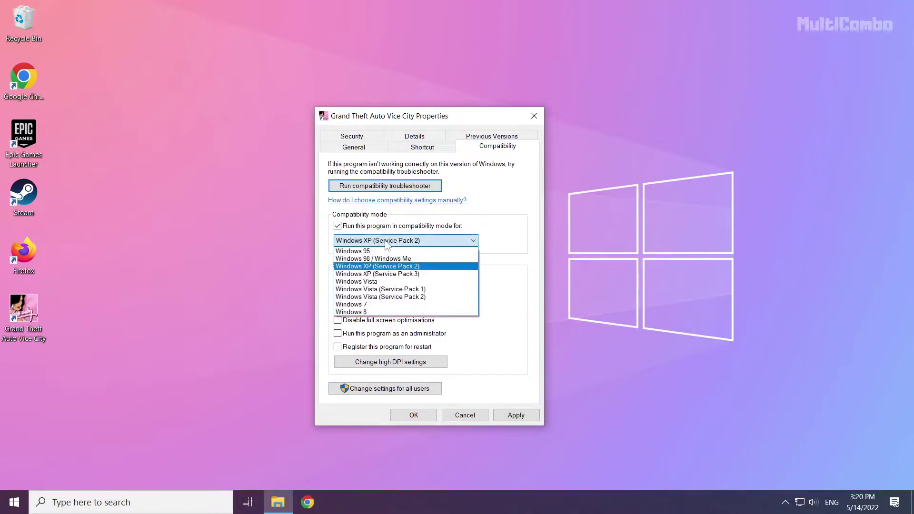
left_click(393, 276)
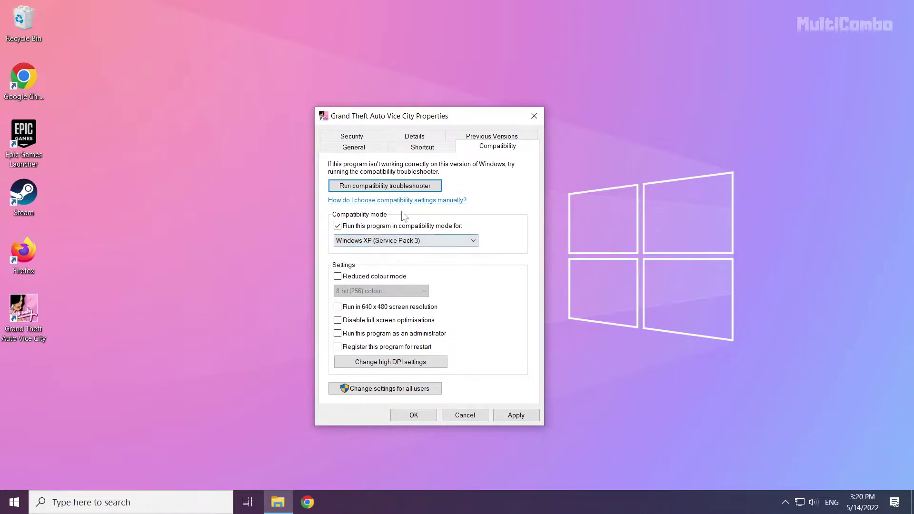
left_click(517, 414)
left_click(414, 415)
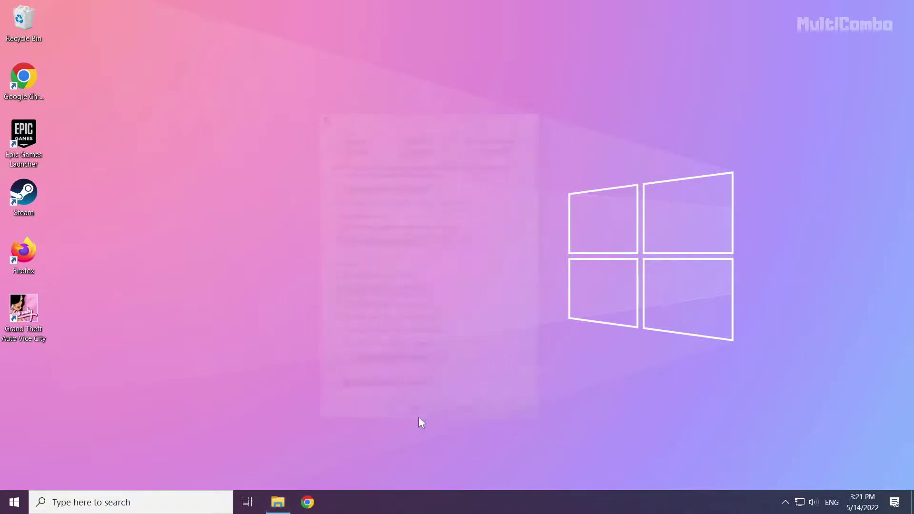
left_click(14, 503)
left_click(15, 476)
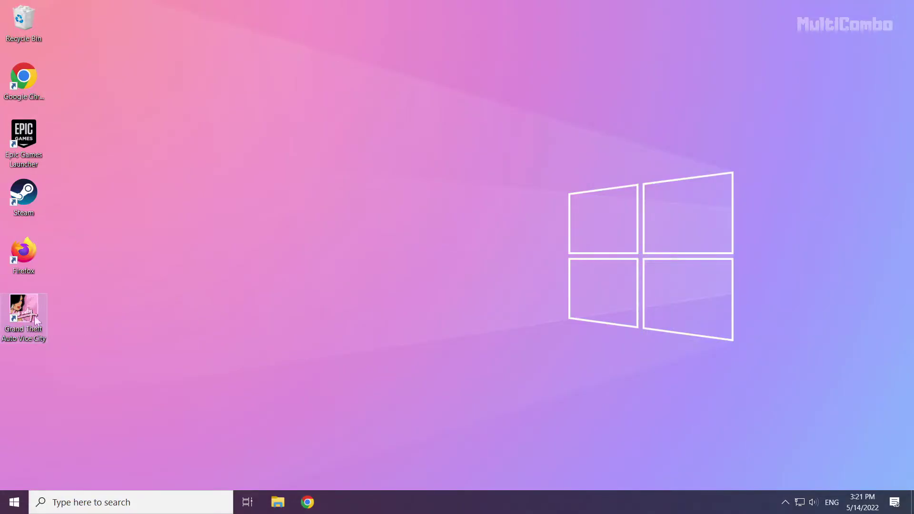
- Reopen the Vice City shortcut's compatibility settings, enable 640 x 480 resolution, and save
right_click(29, 307)
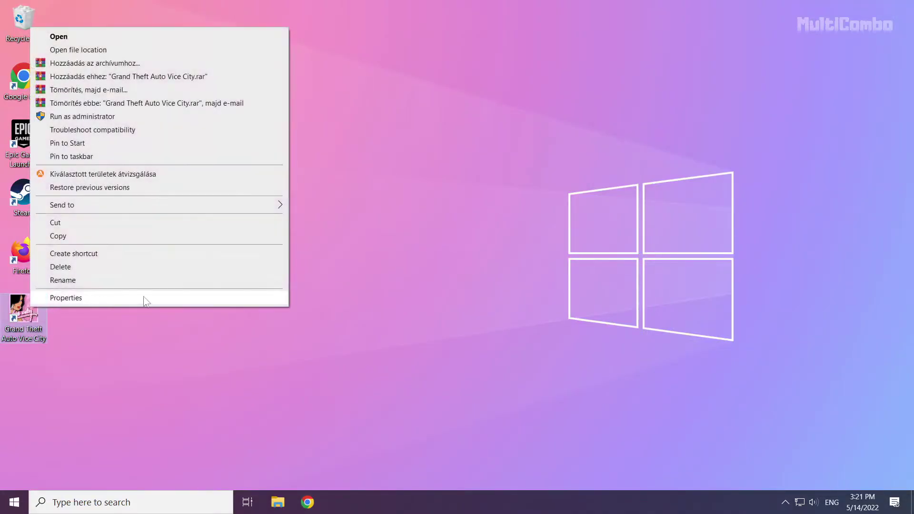
left_click(177, 299)
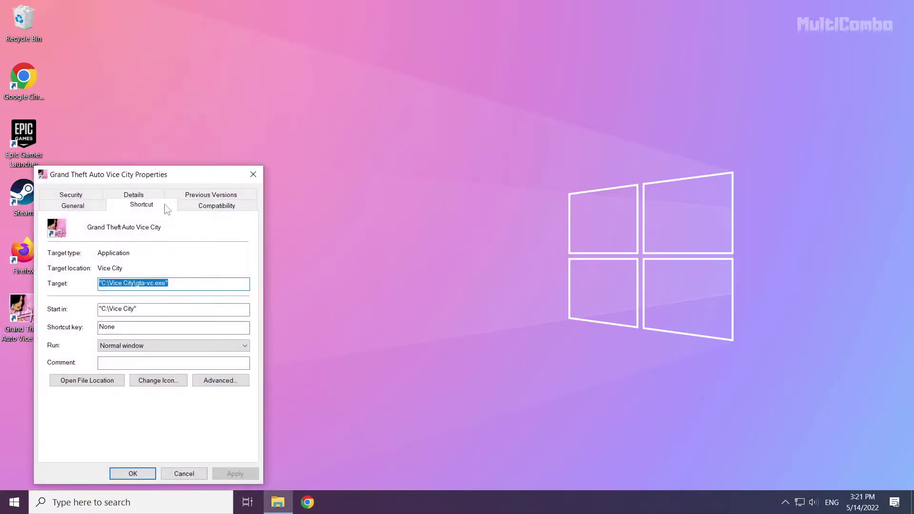
left_click_drag(161, 180, 467, 113)
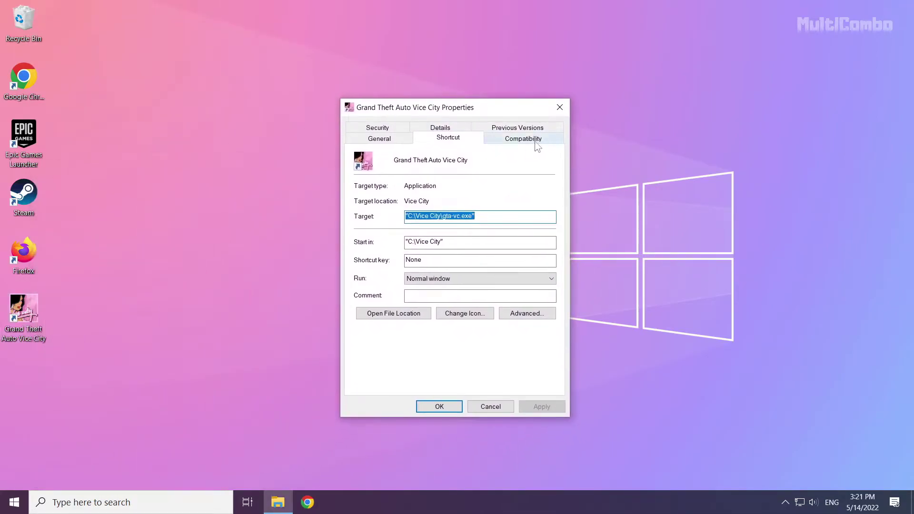
left_click(516, 139)
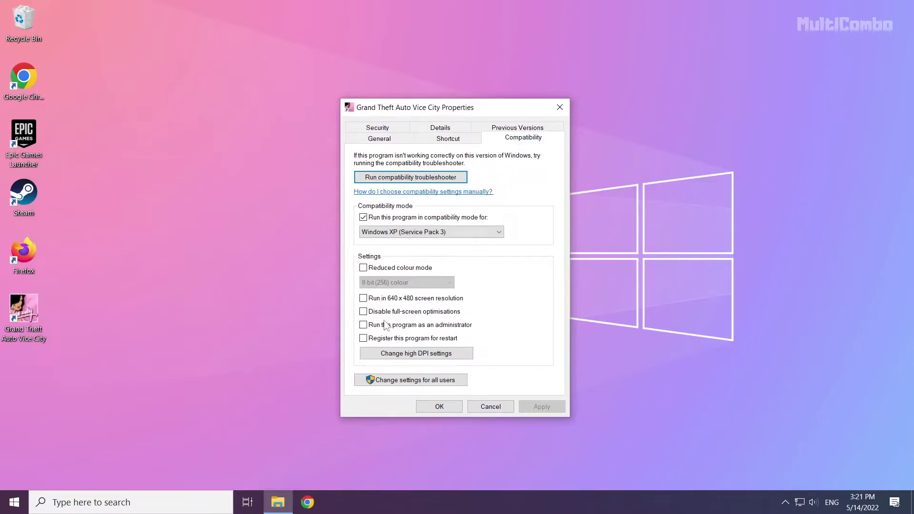
left_click(363, 298)
left_click(444, 407)
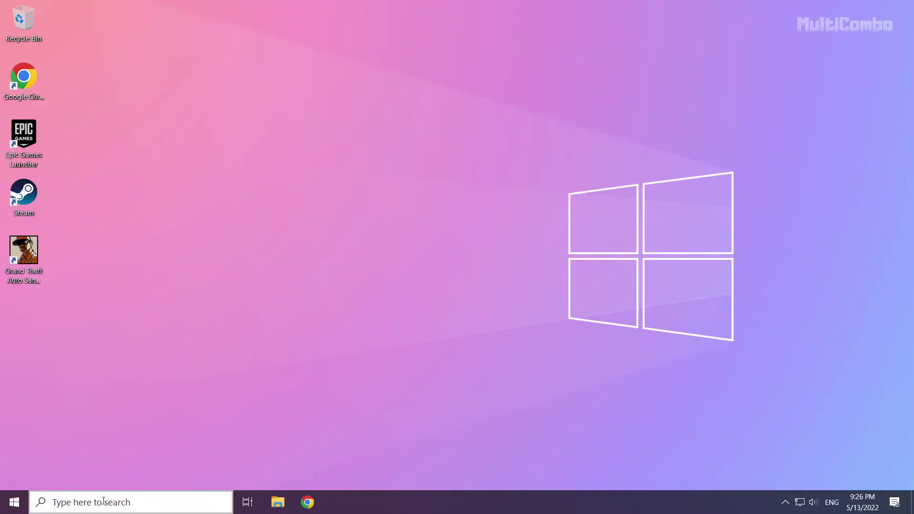
- Search Windows for 'features' and open Turn Windows features on or off
left_click(126, 502)
type("f")
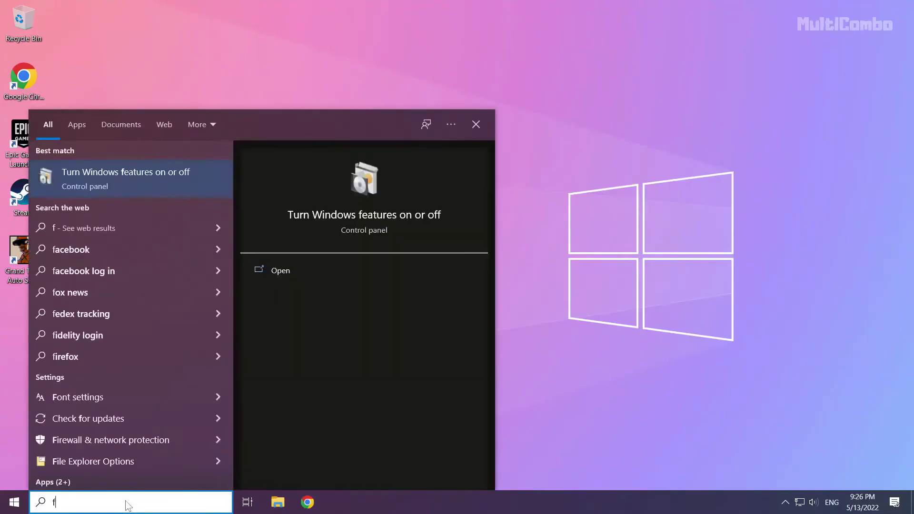
type("eatur")
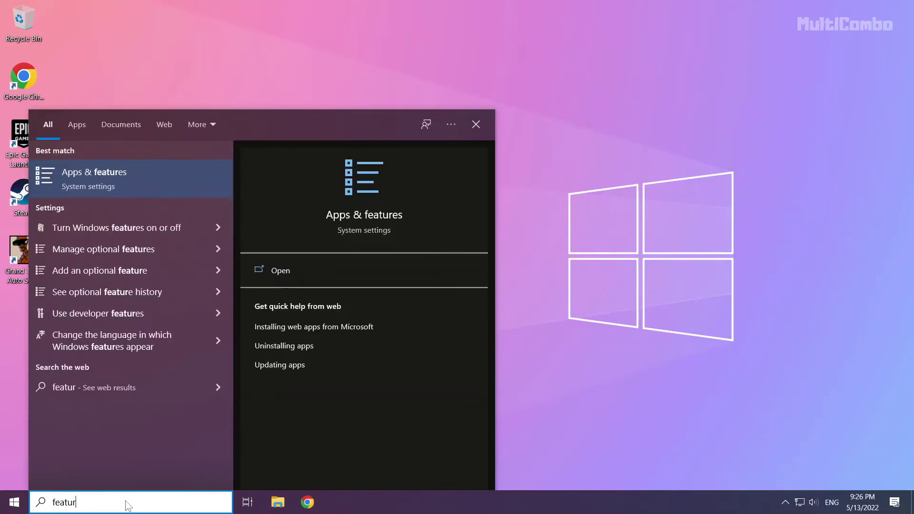
type("es")
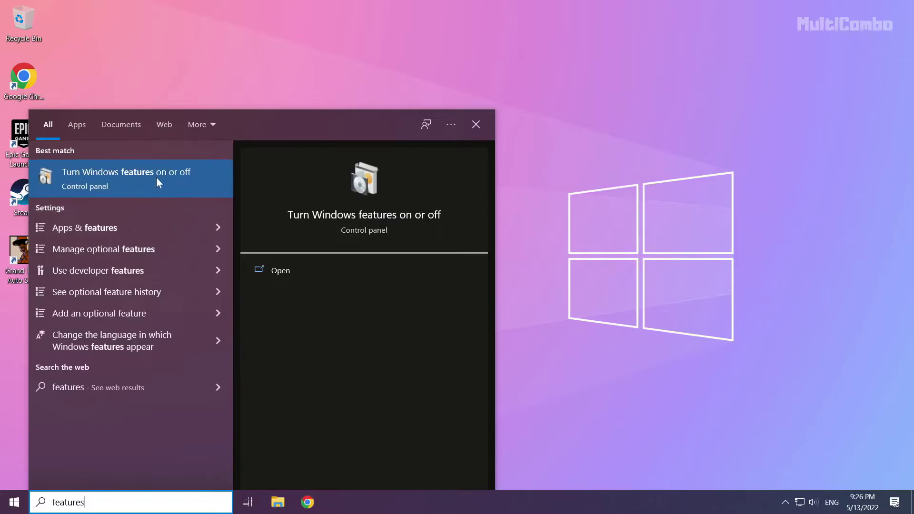
left_click(145, 178)
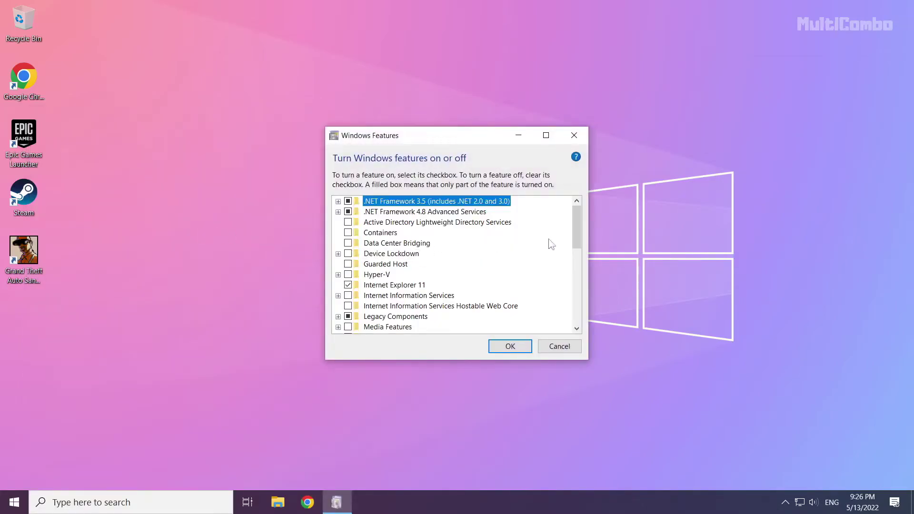
left_click_drag(579, 234, 582, 254)
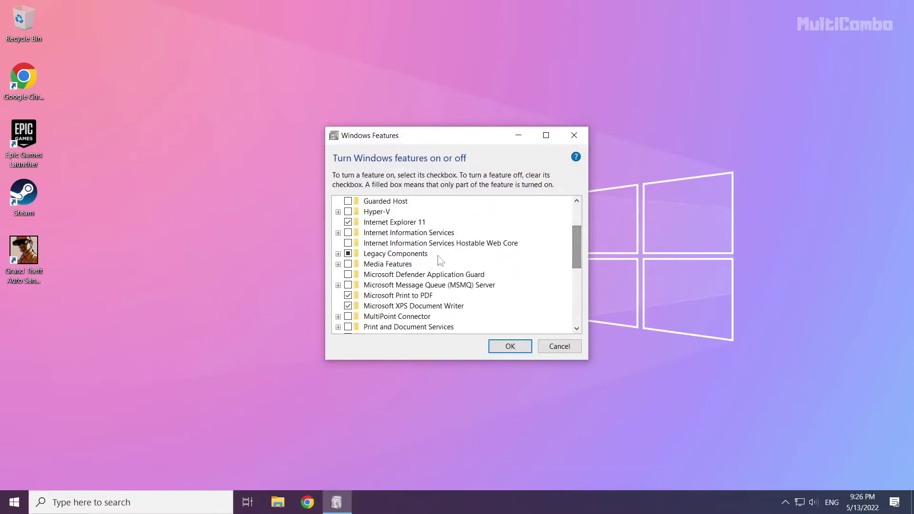
- Enable DirectPlay under Legacy Components, apply the change, and close when finished
left_click(367, 254)
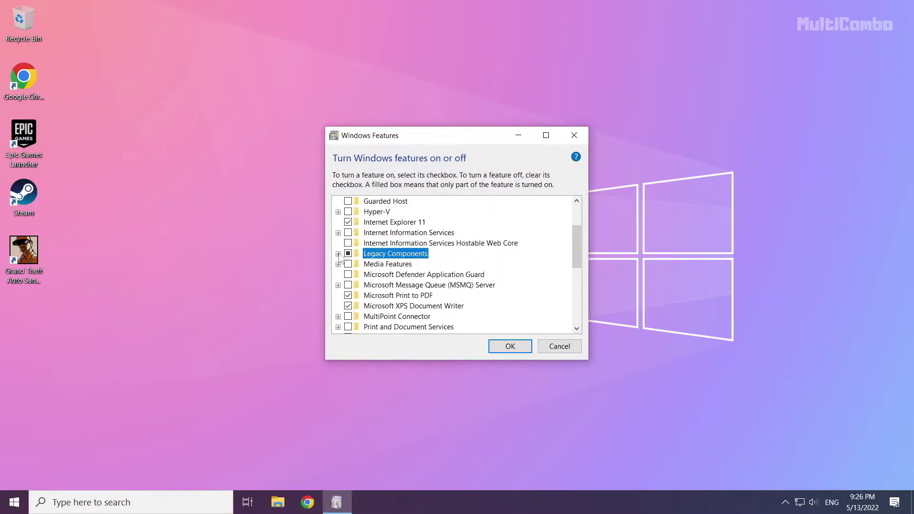
left_click(337, 253)
mouse_move(390, 264)
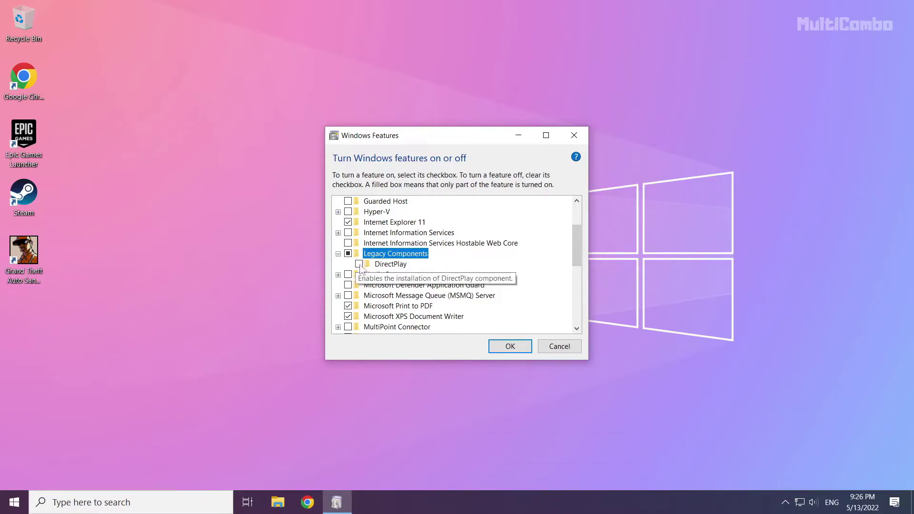
left_click(358, 264)
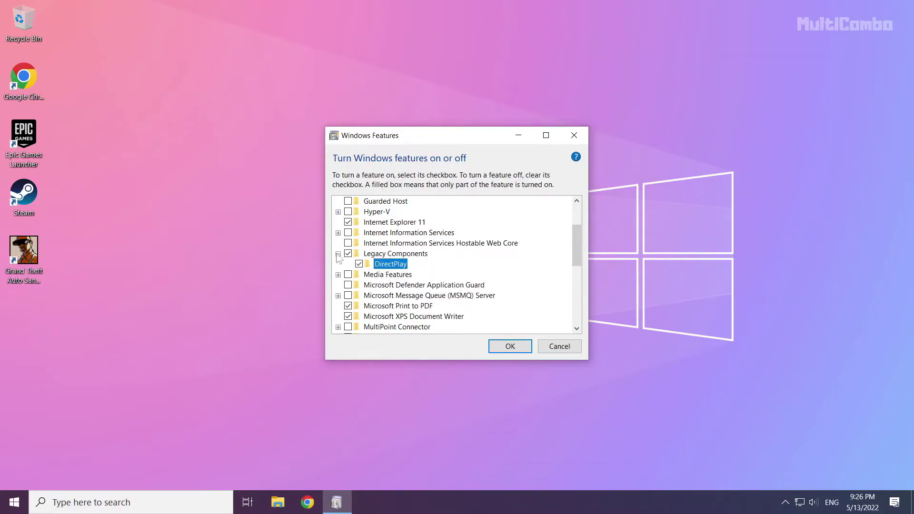
left_click(513, 348)
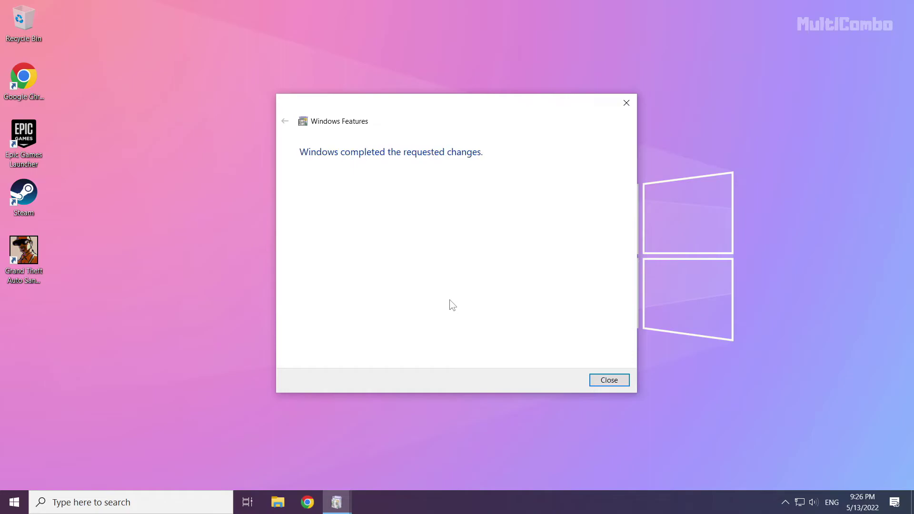
left_click(612, 382)
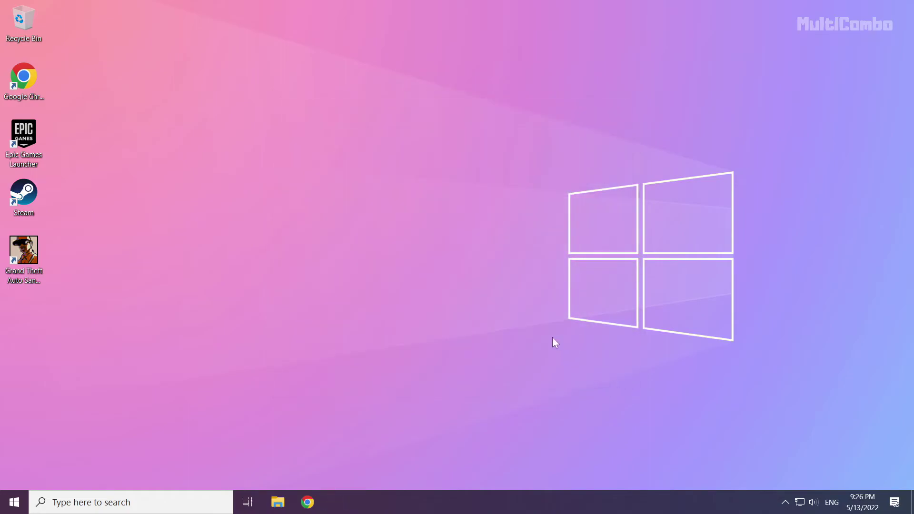
- Show the Start menu's power choices, including Restart
left_click(14, 502)
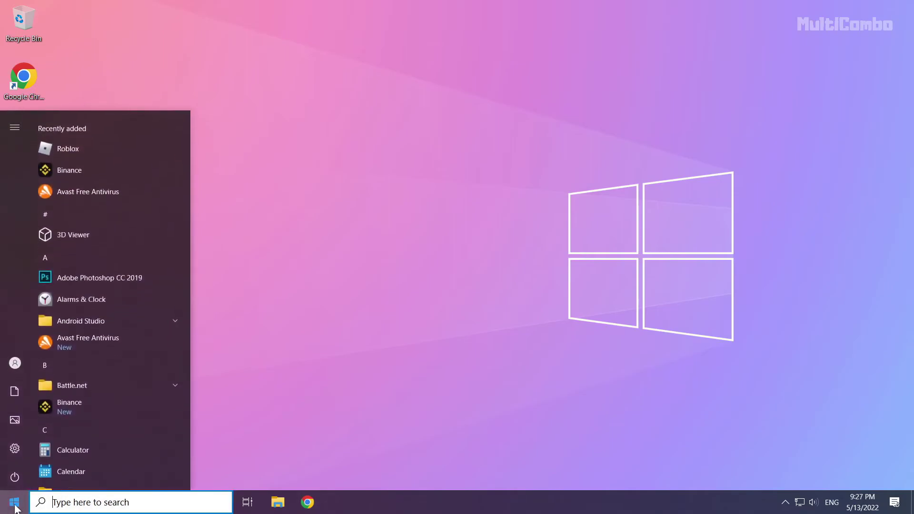
left_click(15, 477)
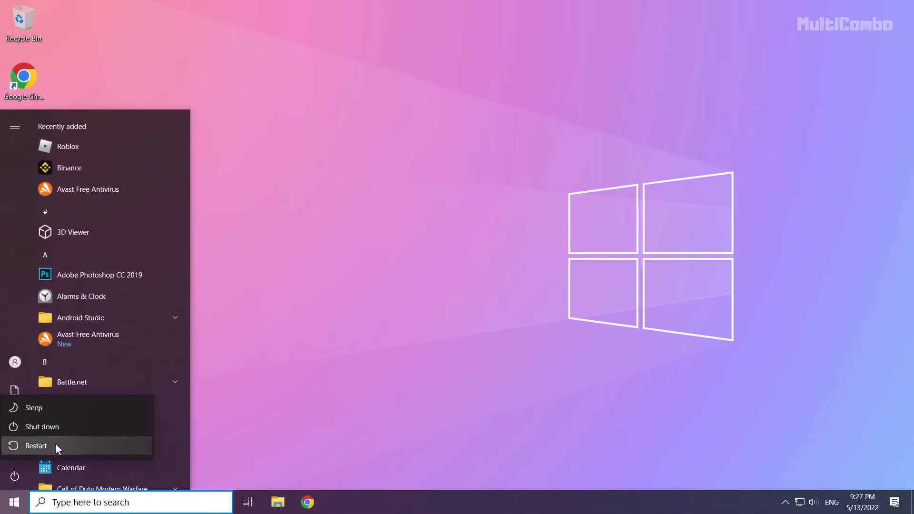